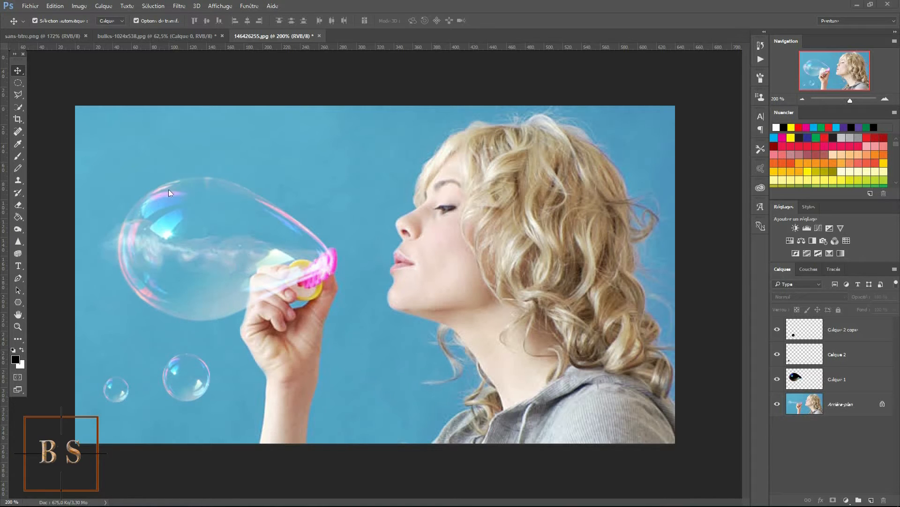
Switch to the web browser and look through the Google image results for "bulles de savon".
mouse_move(128, 503)
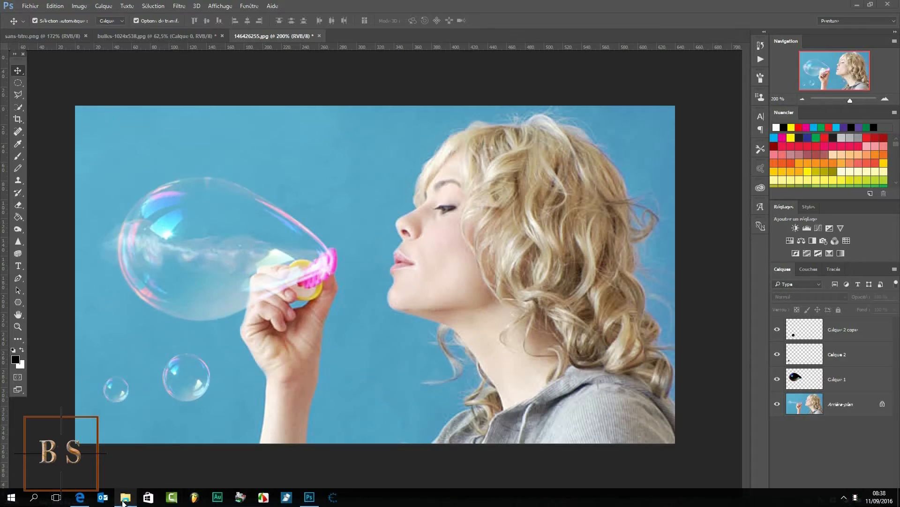
left_click(87, 468)
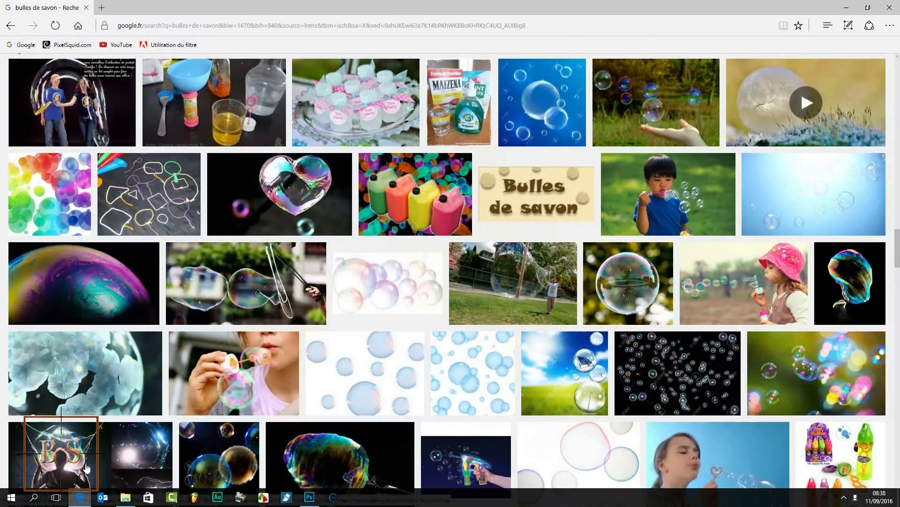
scroll(342, 198, "down", 10)
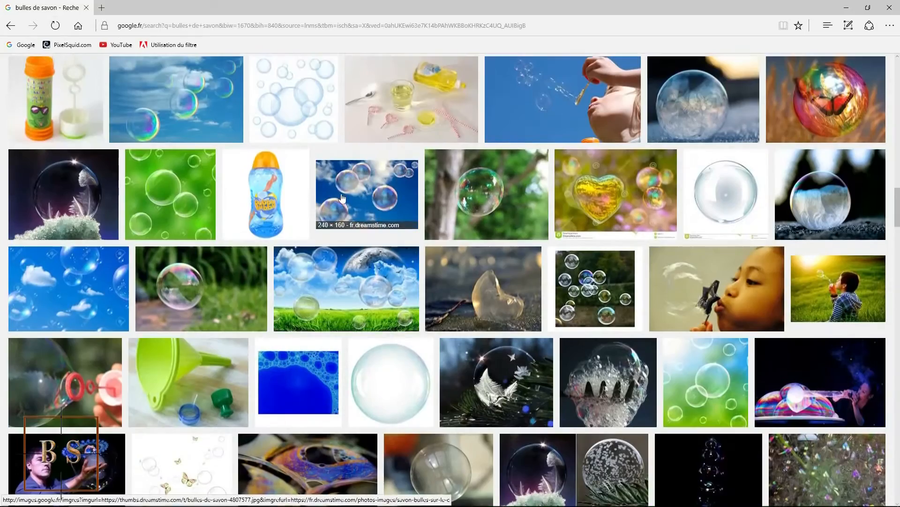
scroll(342, 199, "up", 10)
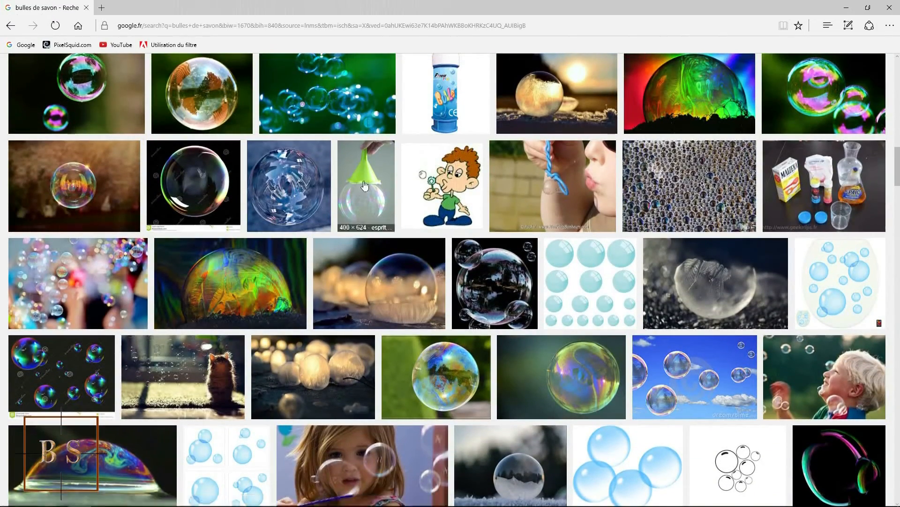
scroll(365, 187, "up", 10)
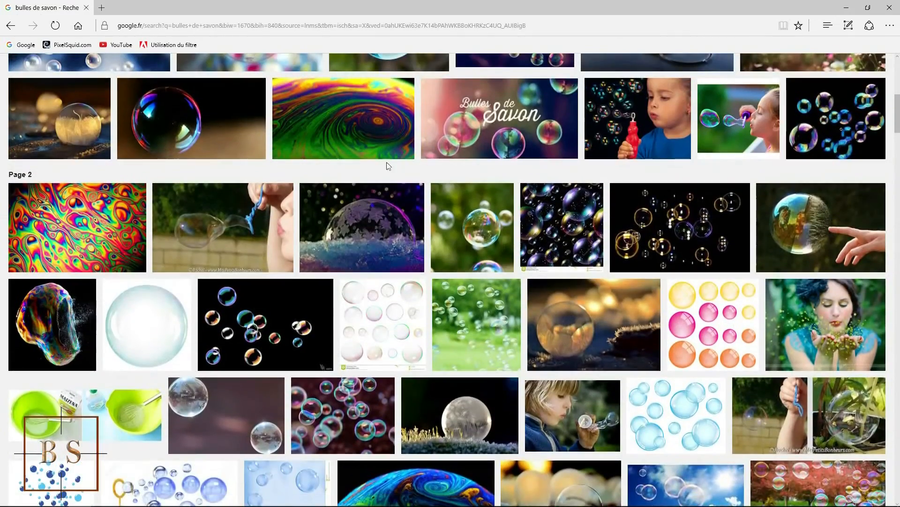
scroll(389, 166, "up", 2)
scroll(385, 113, "up", 3)
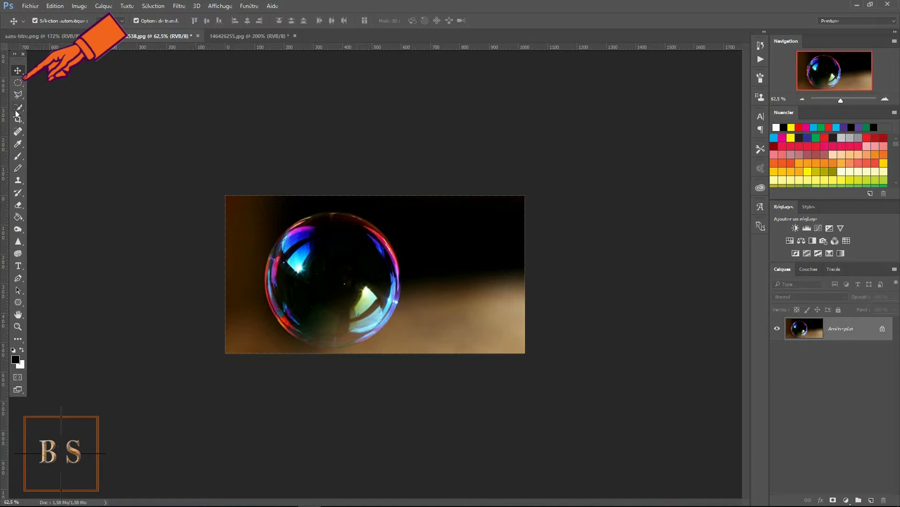
Draw an elliptical selection tightly around the soap bubble in bulles-1024x538.jpg.
left_click(17, 84)
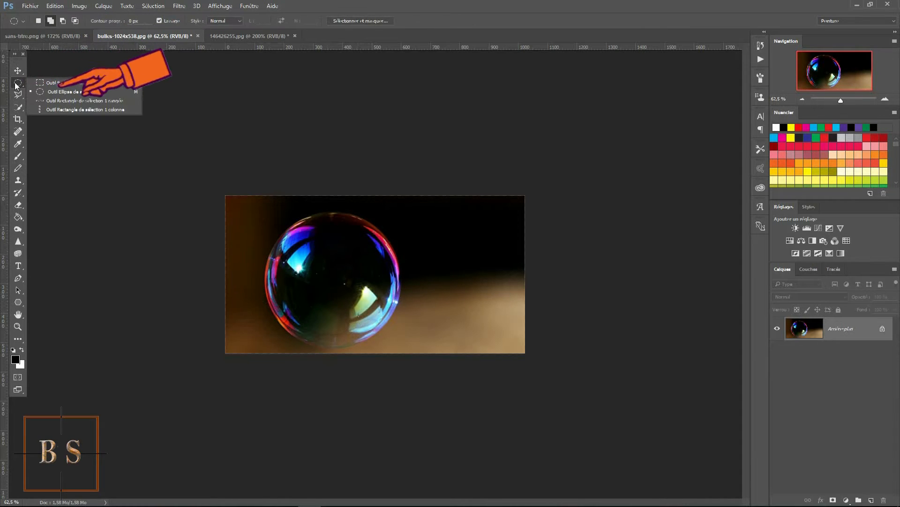
left_click(64, 92)
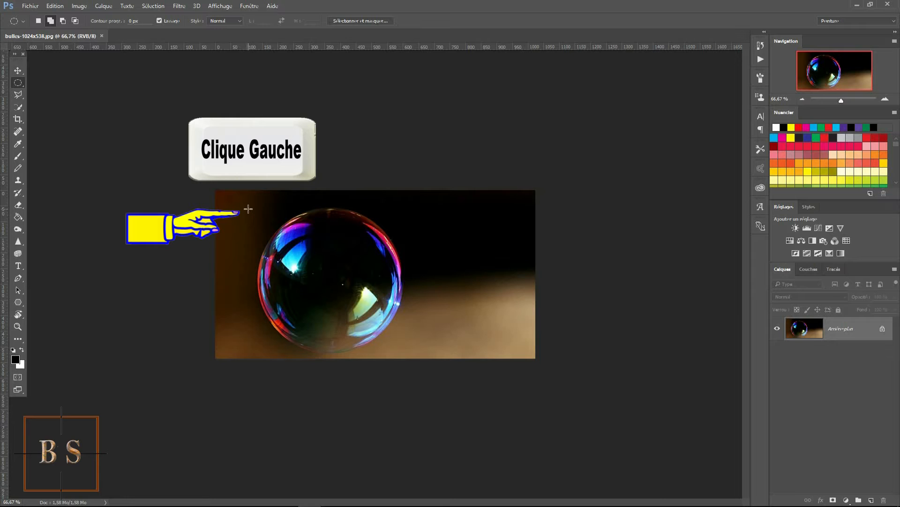
left_click_drag(248, 209, 403, 352)
key("space")
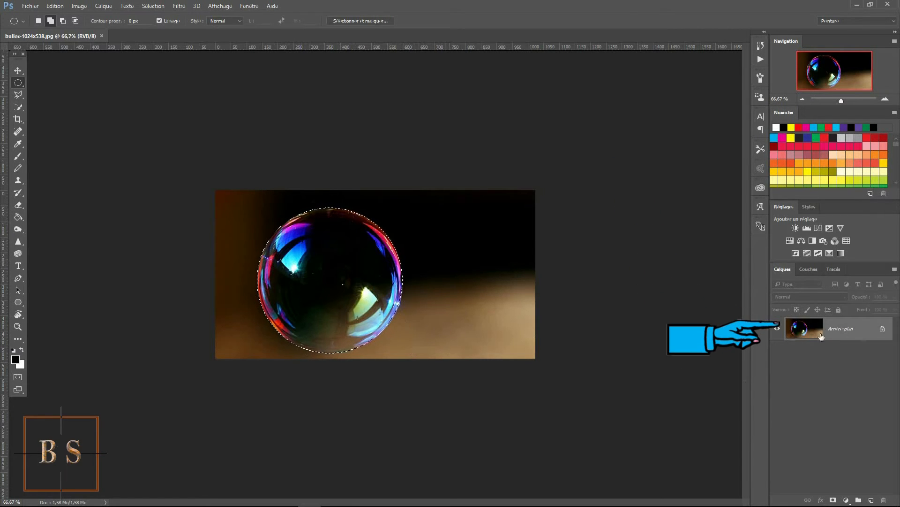
Cut out the selected bubble with a layer mask and apply the mask to the layer.
left_click(831, 500)
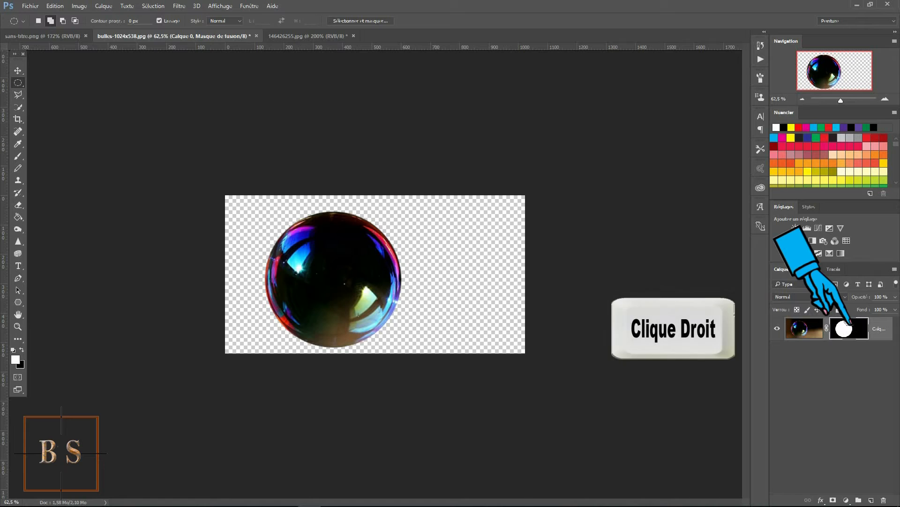
right_click(853, 331)
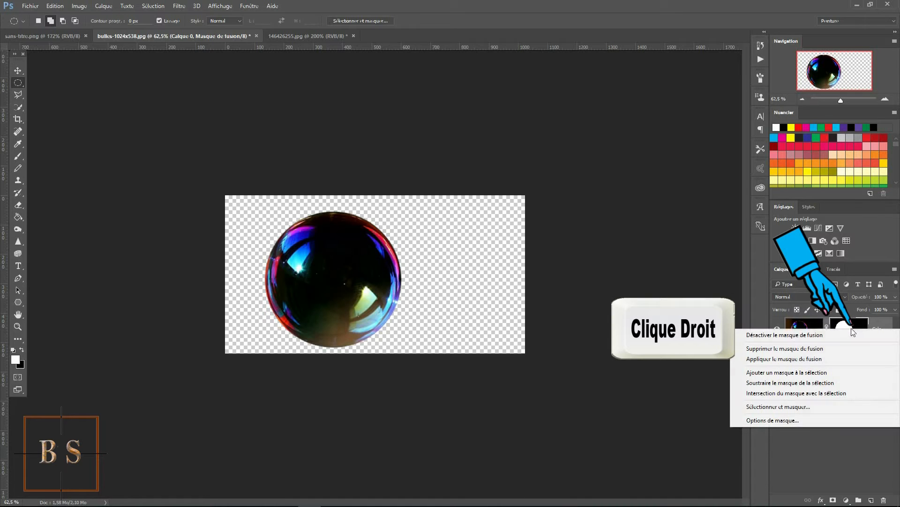
left_click(788, 360)
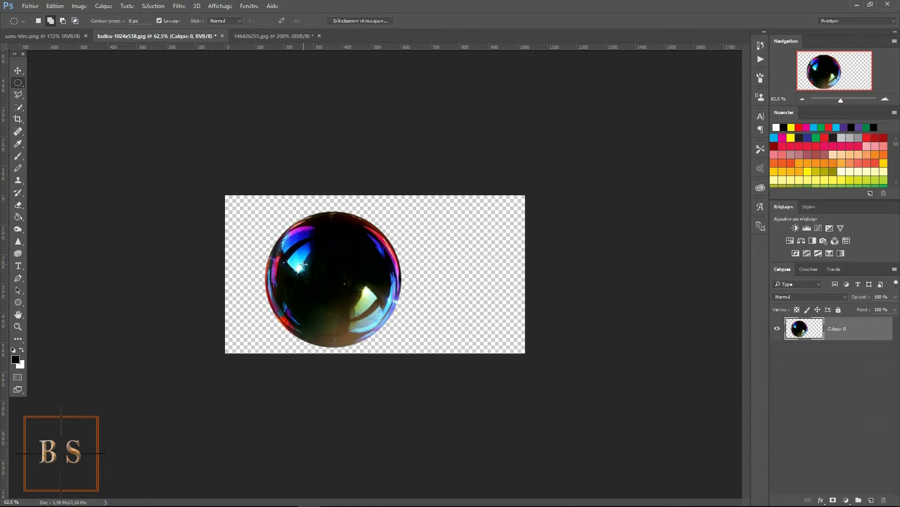
Copy the cut-out bubble into the 146426255.jpg document with the Move tool.
key("v")
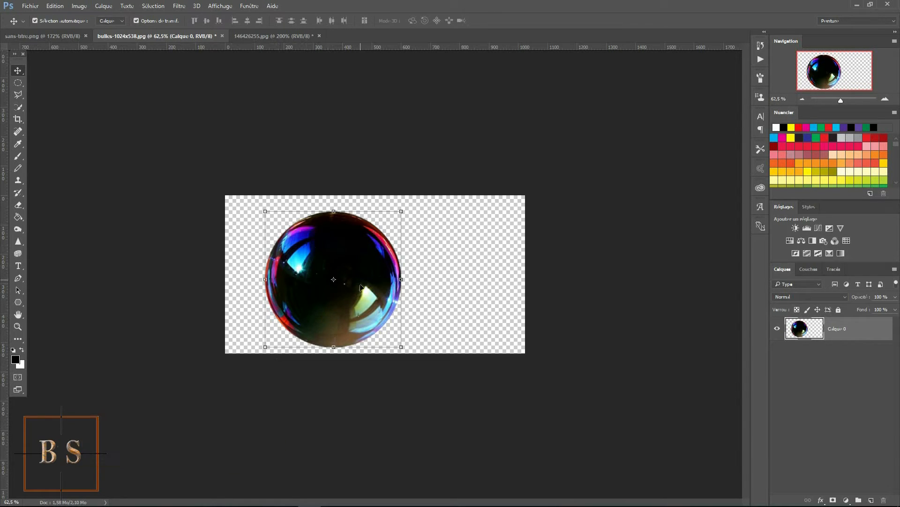
left_click_drag(336, 250, 337, 248)
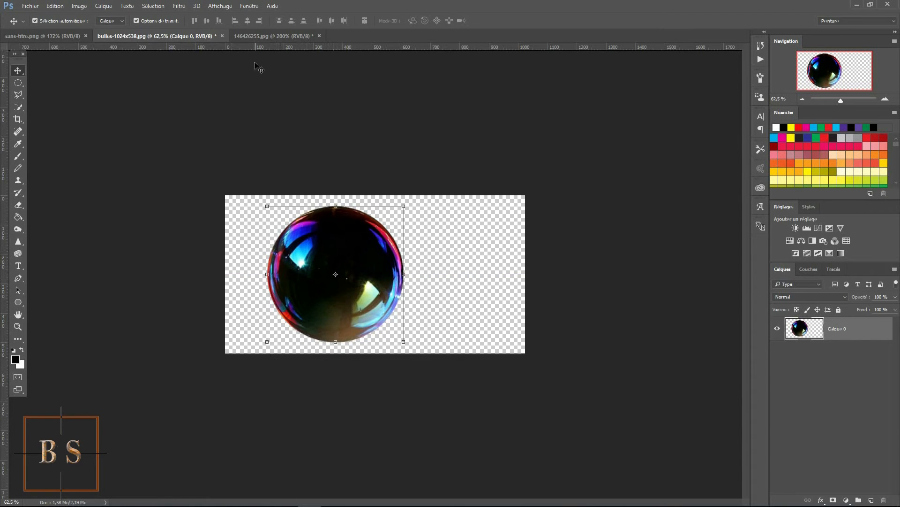
left_click(262, 36)
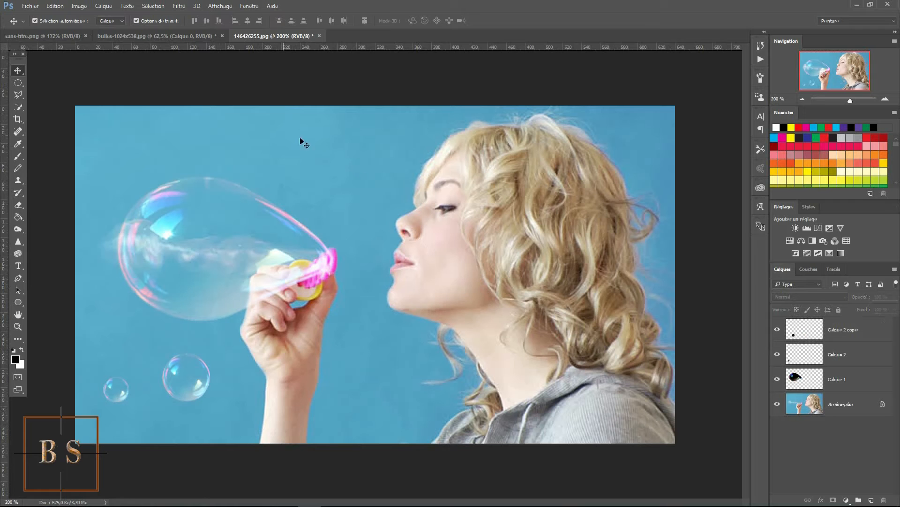
left_click(177, 34)
left_click_drag(335, 249, 401, 223)
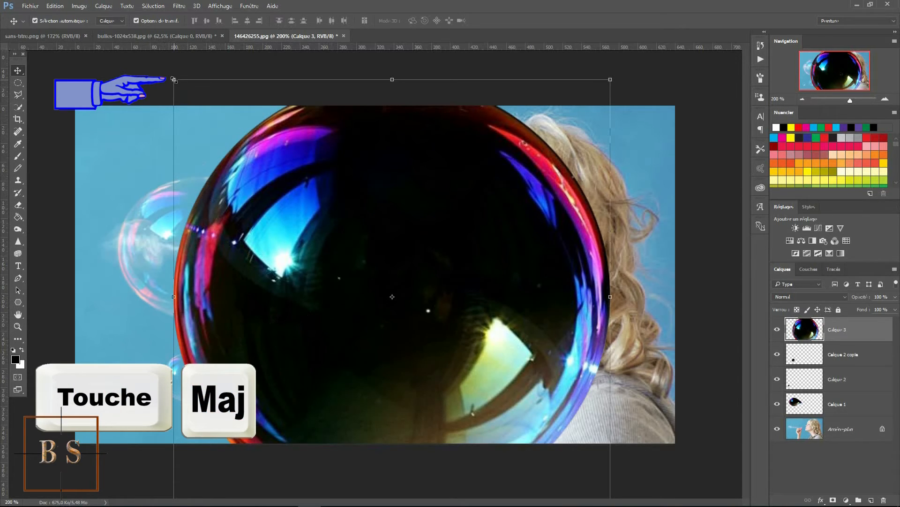
Scale the imported bubble down proportionally to about 46.5% and place it between the hand and the woman's face.
left_click_drag(173, 80, 407, 312)
left_click_drag(506, 372, 394, 224)
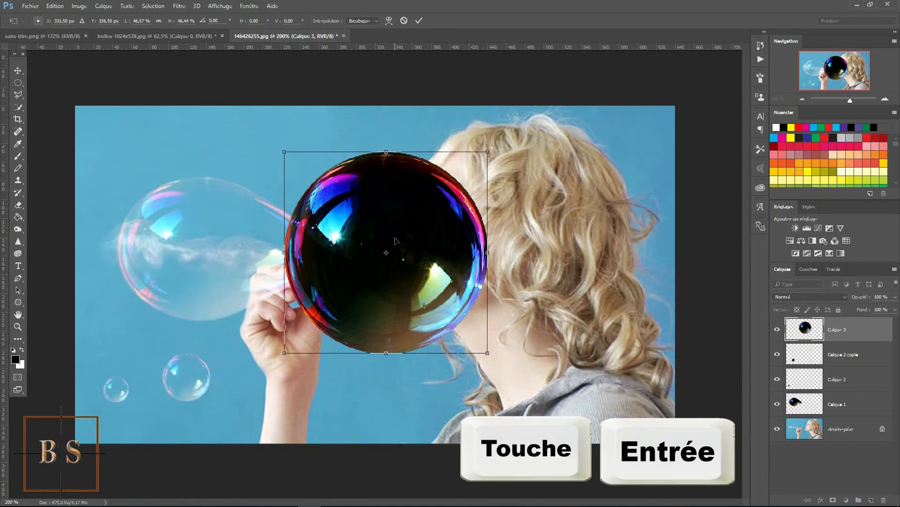
key("Return")
Set the imported bubble layer's blend mode to Superposition and reposition the bubble over the hand holding the wand.
left_click_drag(386, 215, 420, 225)
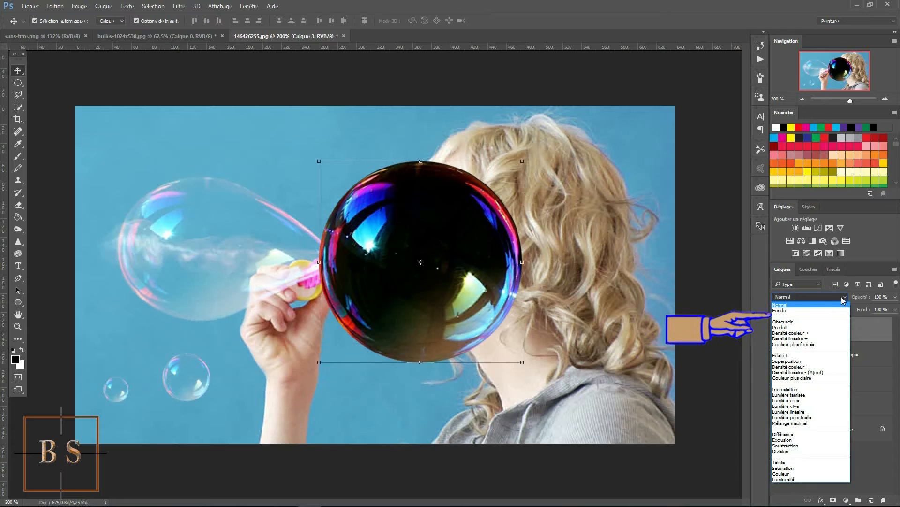
left_click(778, 361)
left_click_drag(337, 198, 276, 181)
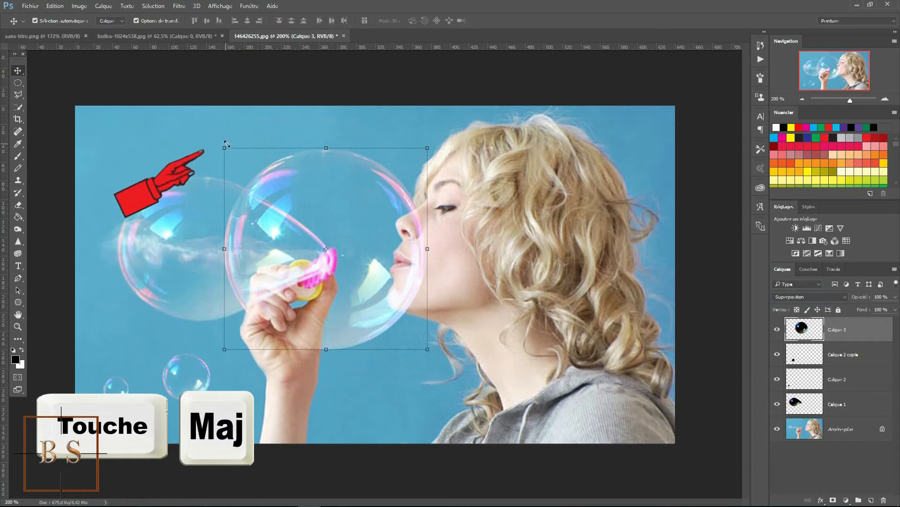
Scale the Calque 3 bubble down proportionally to about 44% and move it to the empty background above the hand.
left_click_drag(224, 146, 275, 151)
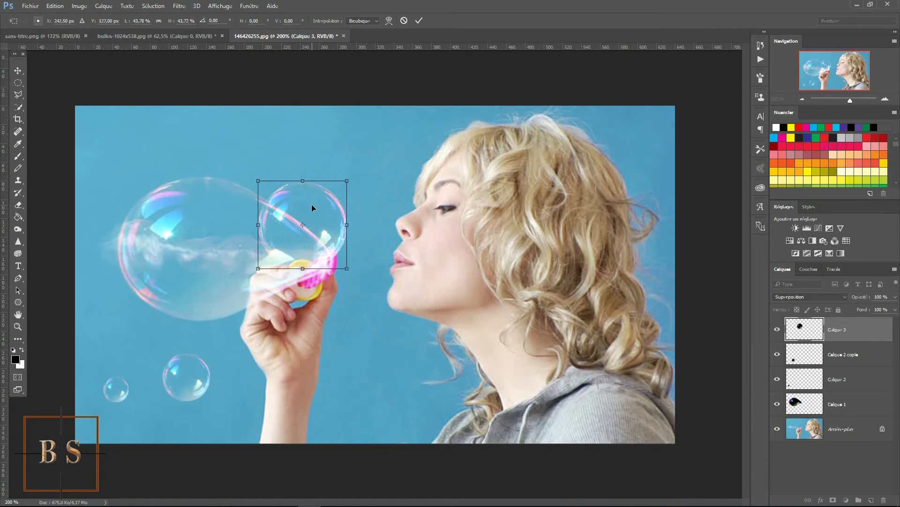
left_click_drag(312, 205, 364, 167)
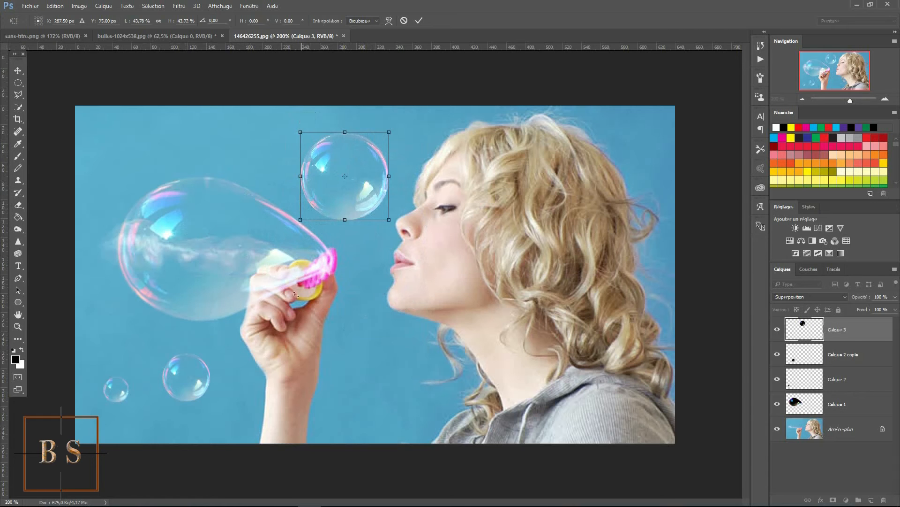
key("Return")
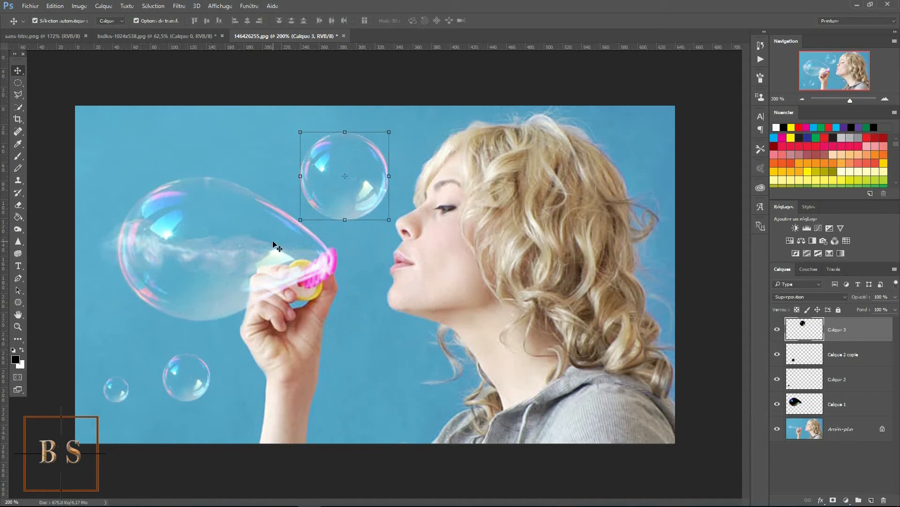
Hide the Calque 1 layer and enlarge the Calque 3 bubble to about 148%, placing it over the smoke beside the wand.
left_click(777, 404)
left_click_drag(342, 150, 191, 207)
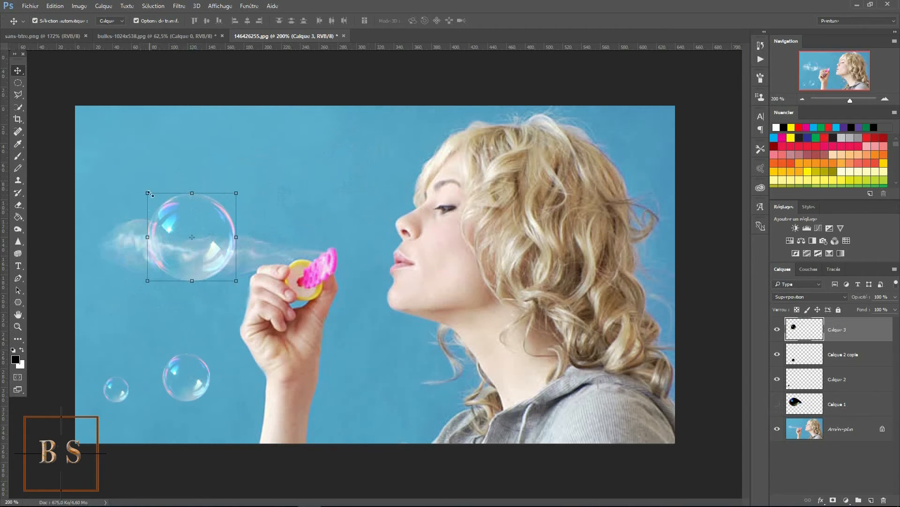
left_click_drag(146, 192, 97, 156)
left_click_drag(190, 196, 261, 237)
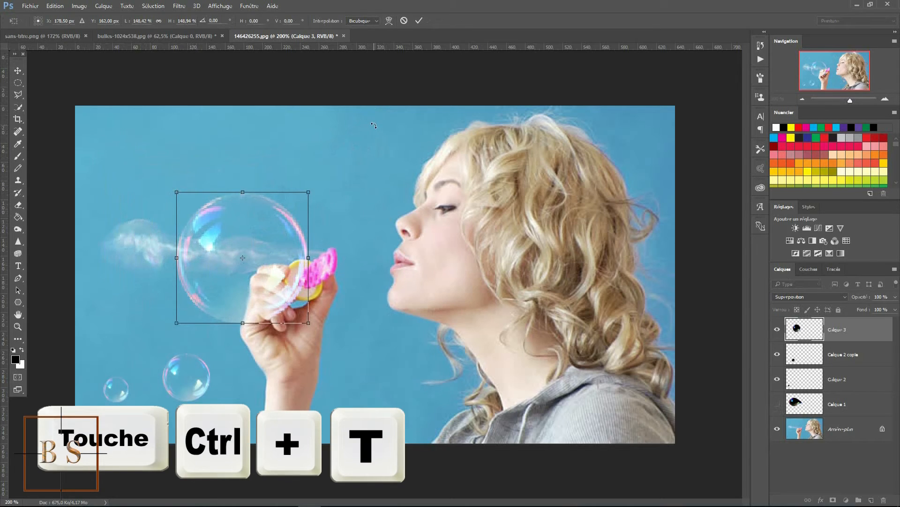
Warp the Calque 3 bubble with Déformation so its side tapers into the pink wand, and deselect the layer.
right_click(235, 232)
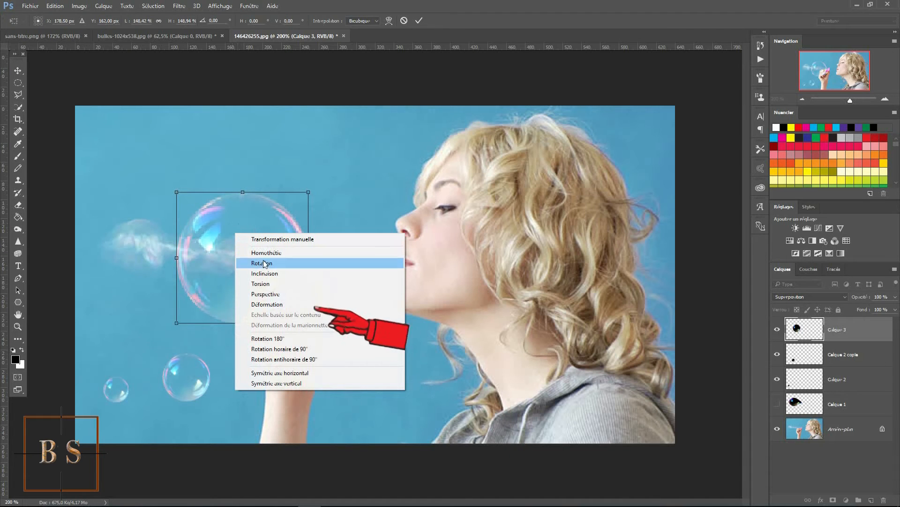
left_click(263, 306)
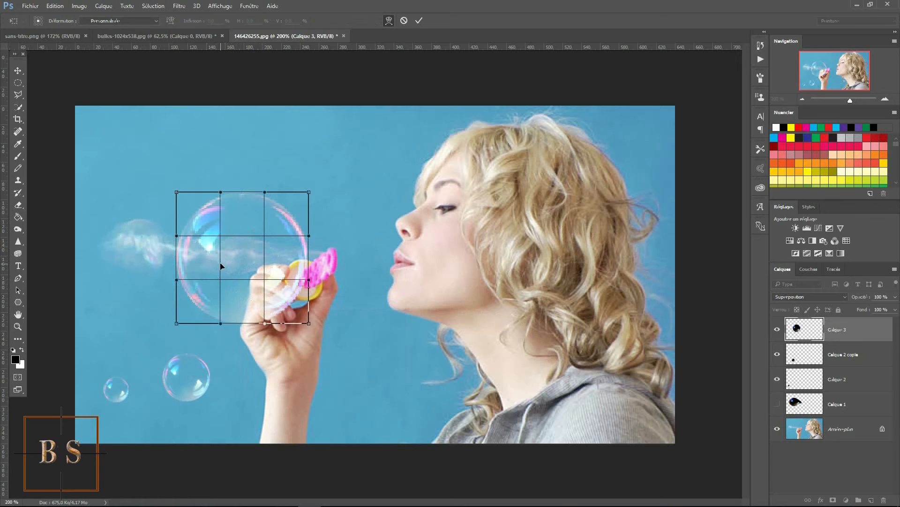
left_click_drag(278, 215, 324, 268)
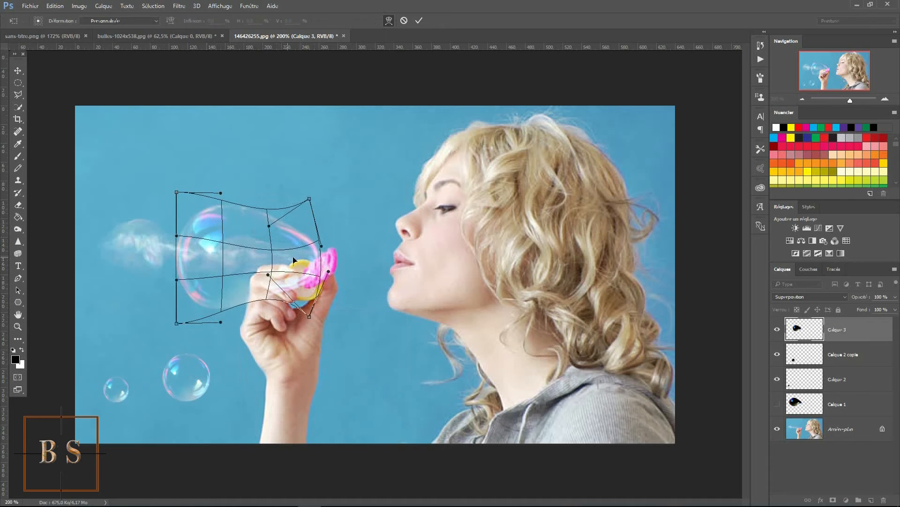
left_click_drag(244, 289, 243, 283)
left_click_drag(252, 223, 322, 269)
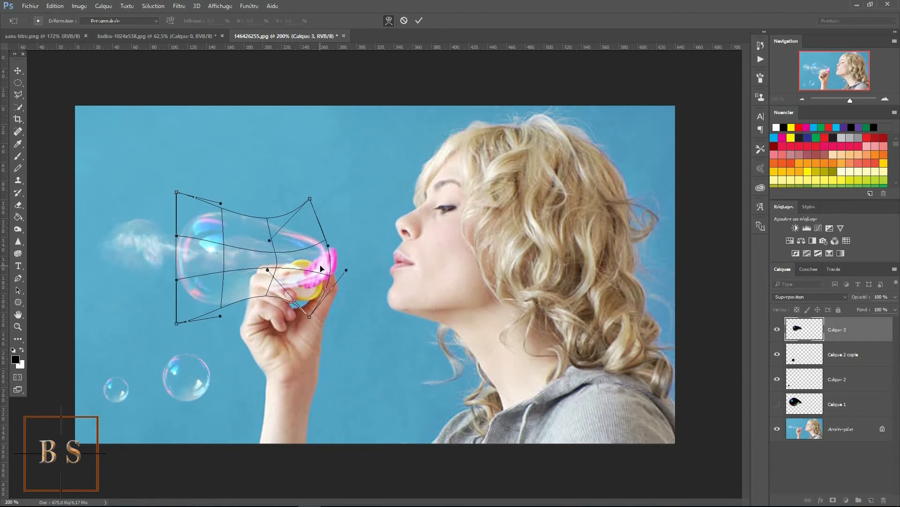
left_click_drag(198, 223, 191, 212)
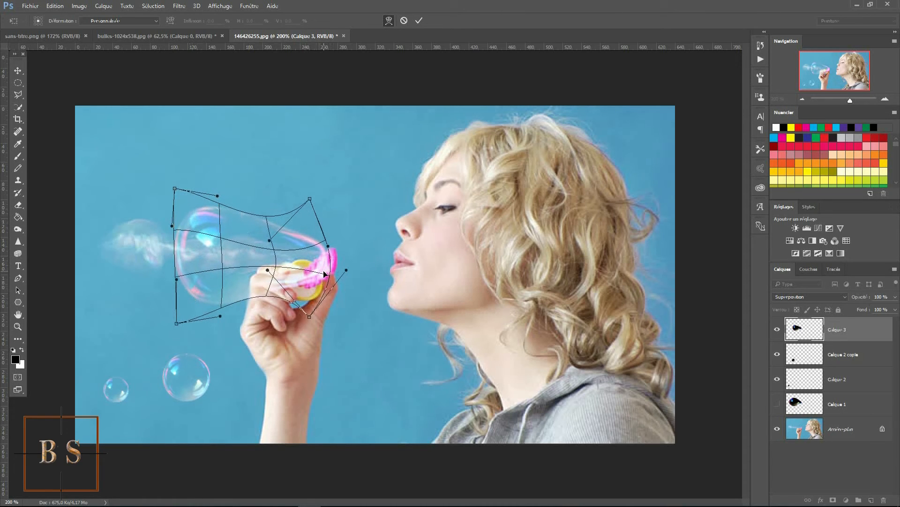
left_click_drag(325, 272, 327, 251)
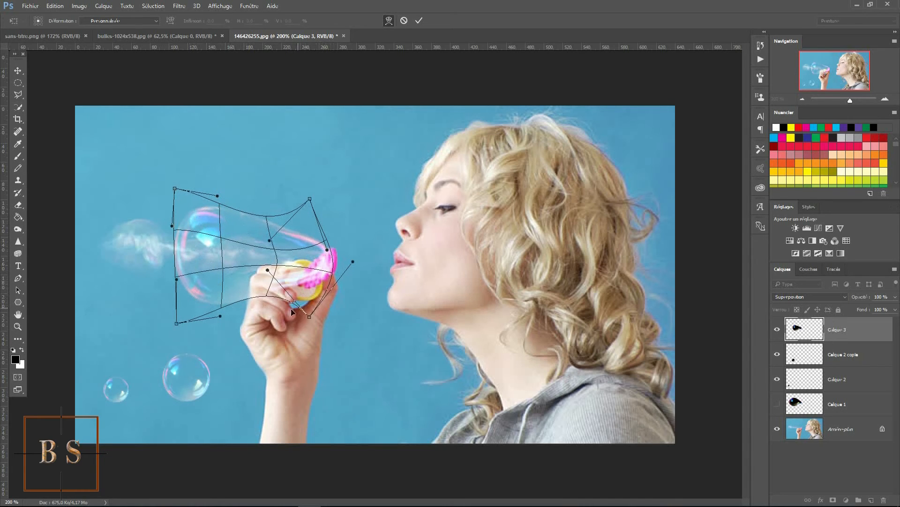
left_click_drag(292, 279, 293, 270)
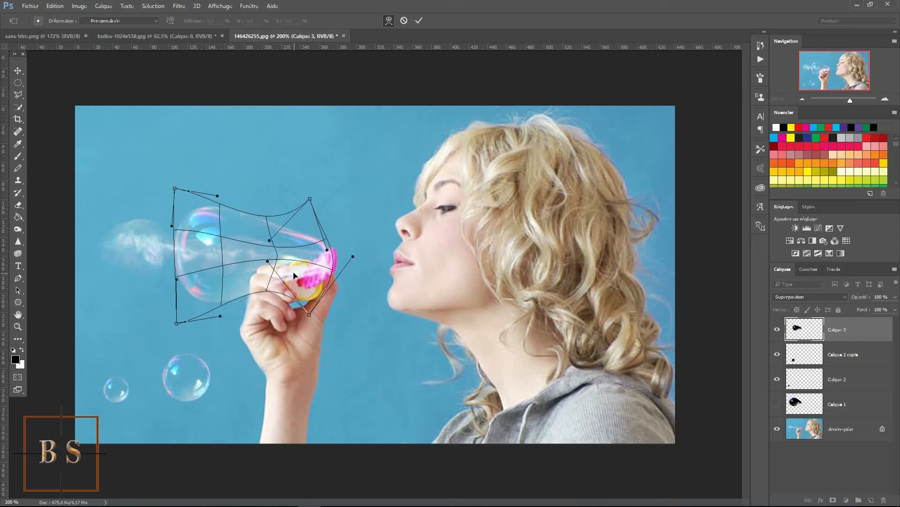
left_click(418, 21)
left_click_drag(303, 255, 305, 258)
left_click(402, 83)
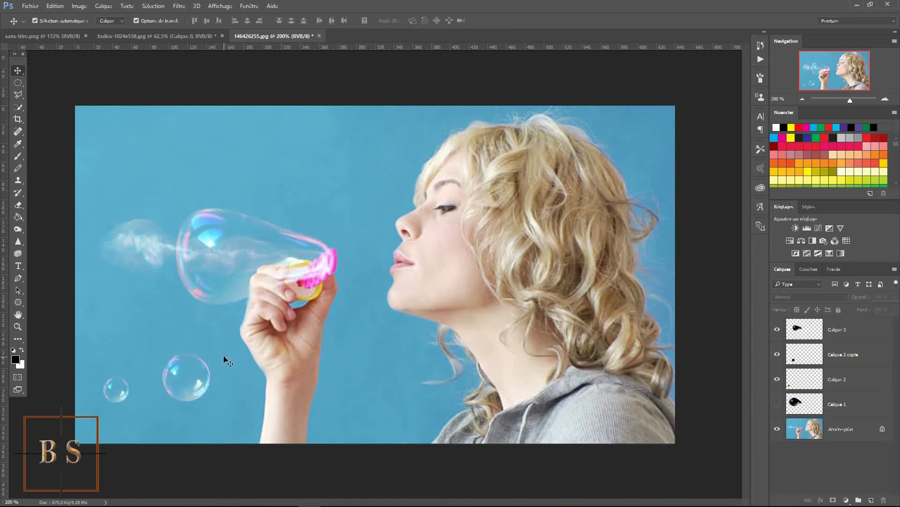
Move the Calque 2 copie bubble to the background above the hand and enlarge it proportionally to about 196%.
left_click(186, 373)
left_click_drag(188, 371, 341, 176)
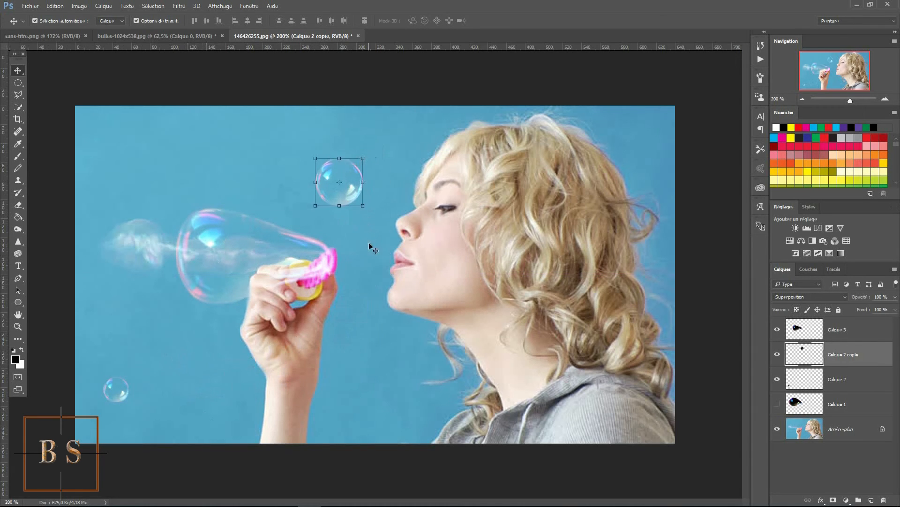
left_click_drag(363, 206, 406, 249)
left_click_drag(359, 187, 342, 161)
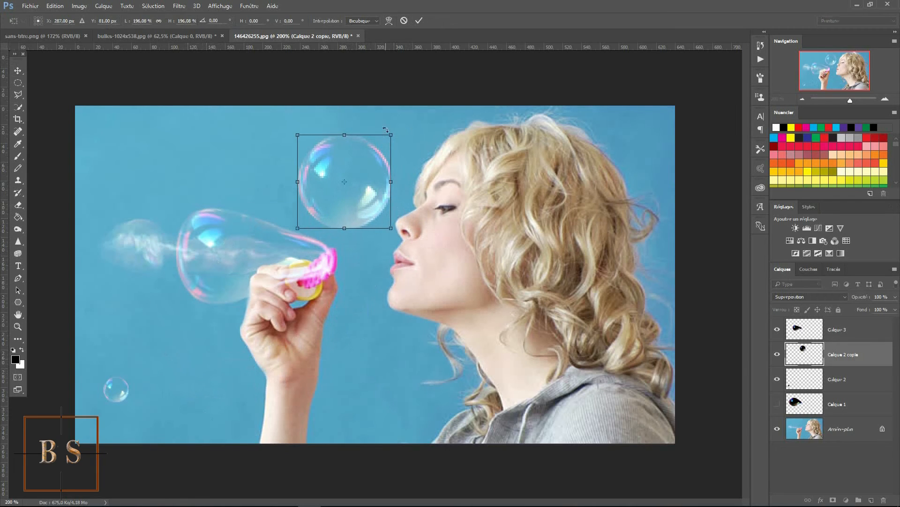
left_click(419, 20)
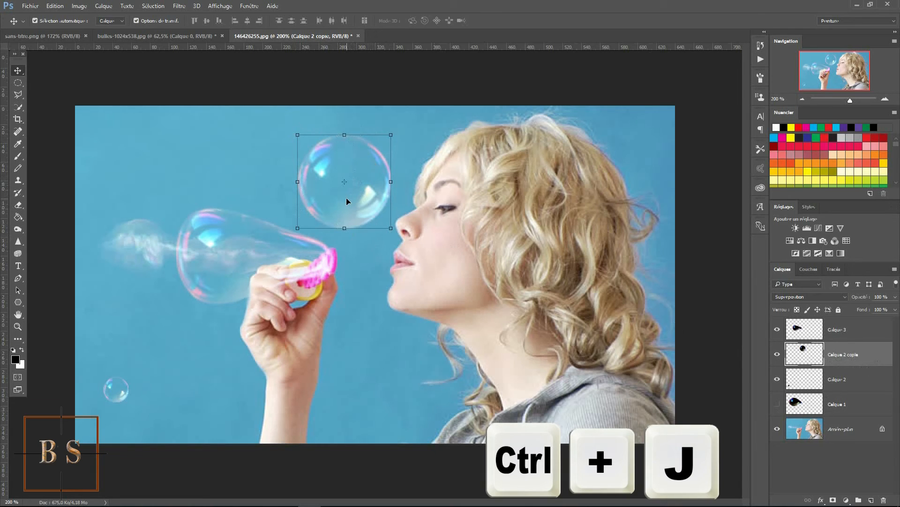
Duplicate the Calque 2 copie bubble and place the copy in the background above the smoke, scaled proportionally to 39%.
key("ctrl+j")
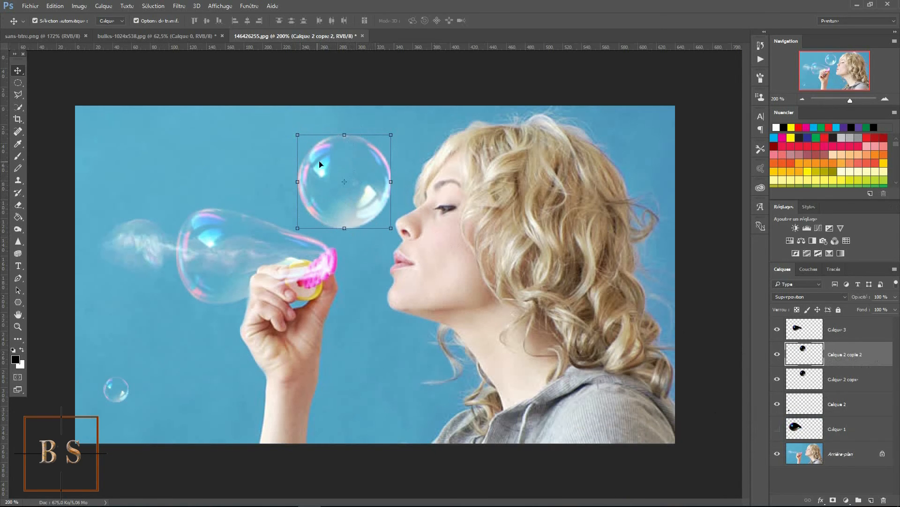
left_click_drag(321, 166, 124, 152)
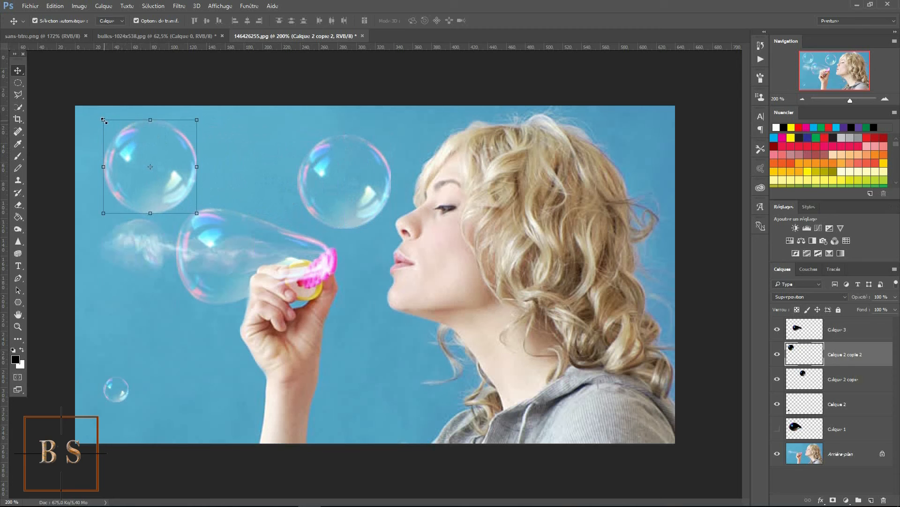
left_click_drag(104, 120, 124, 149)
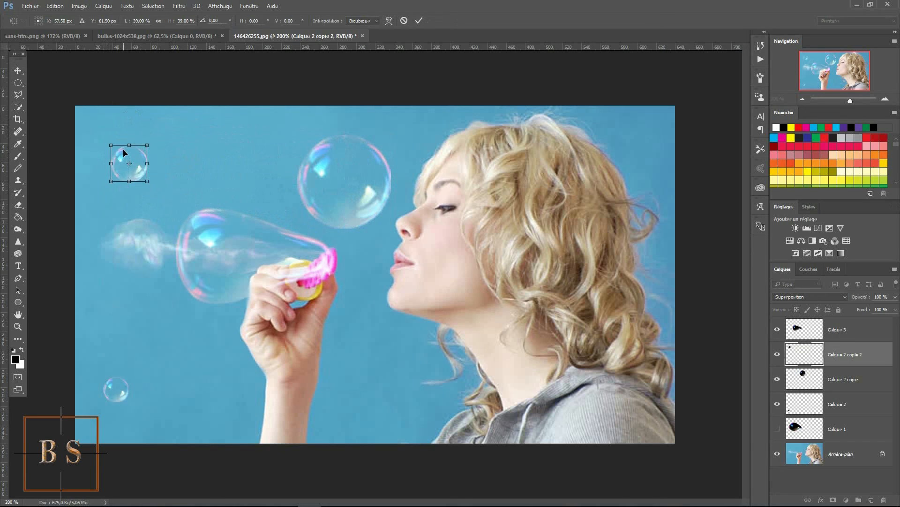
key("Return")
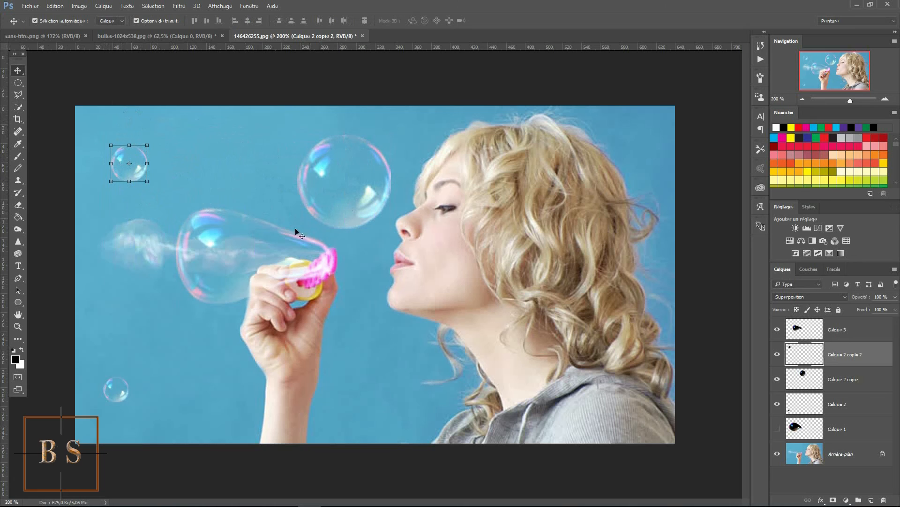
Scale the Calque 2 copie bubble near the woman's nose down proportionally to 42%.
left_click(346, 181)
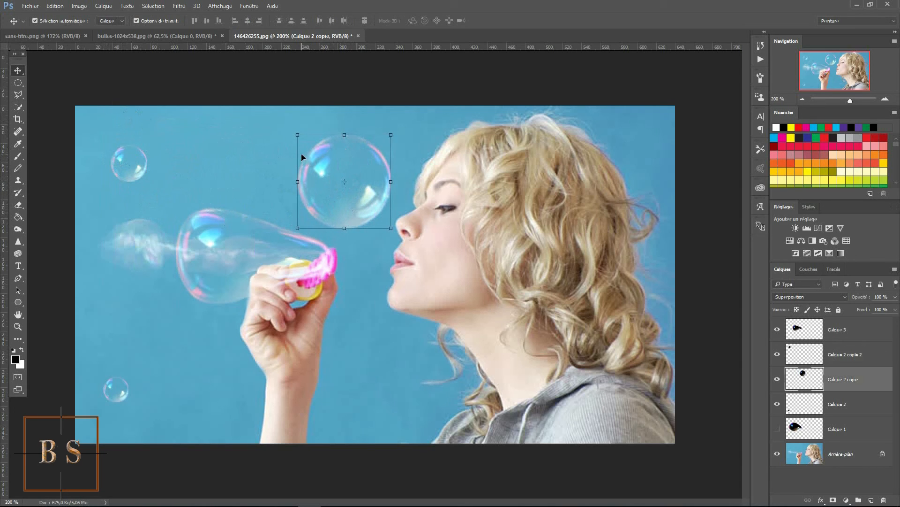
left_click_drag(297, 136, 352, 189)
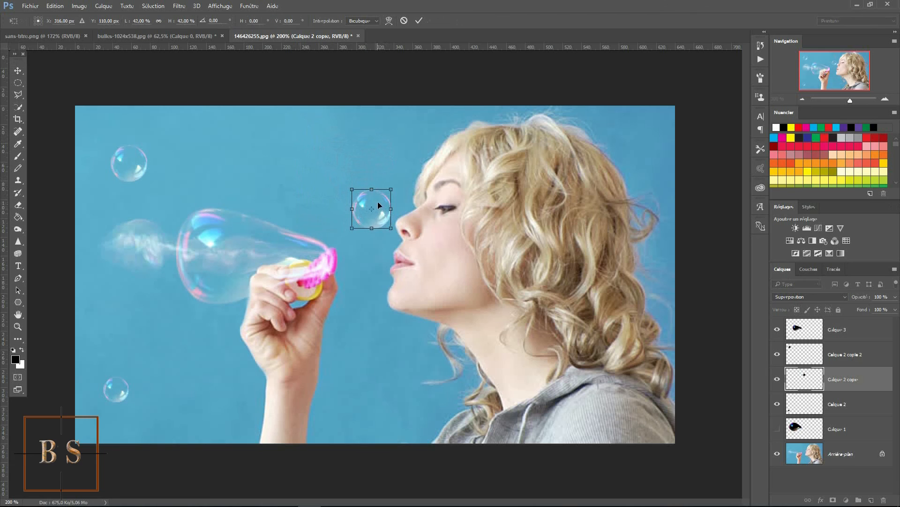
Warp the Calque 2 copie bubble slightly out of round with Déformation and move it to the background below the smoke.
right_click(376, 203)
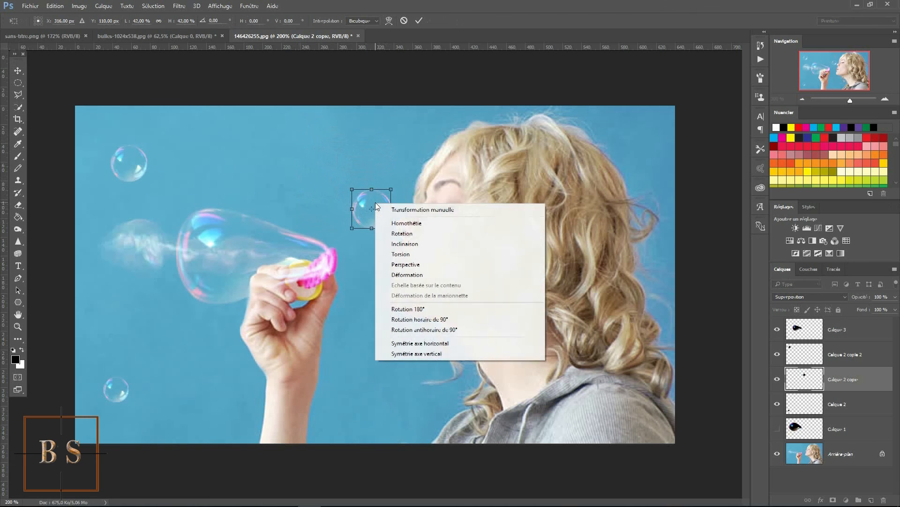
left_click(404, 276)
left_click_drag(391, 210, 369, 226)
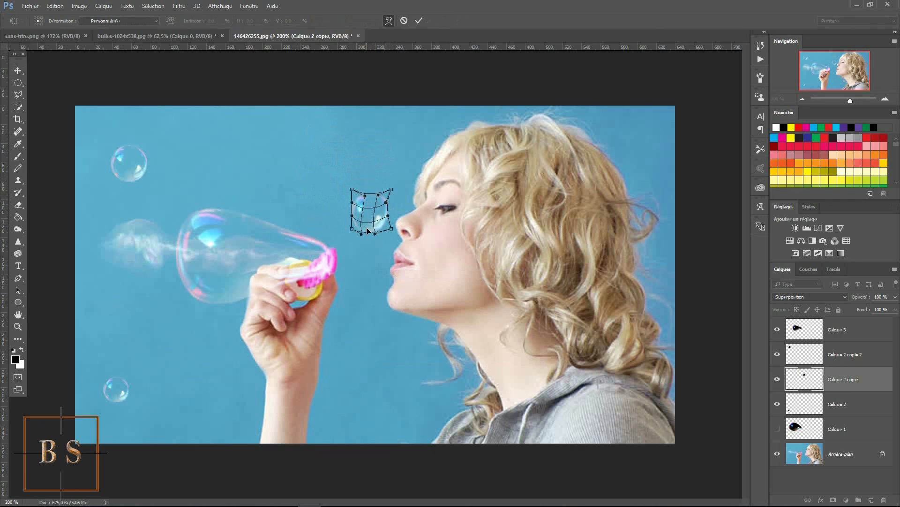
left_click(418, 24)
left_click_drag(371, 209, 125, 263)
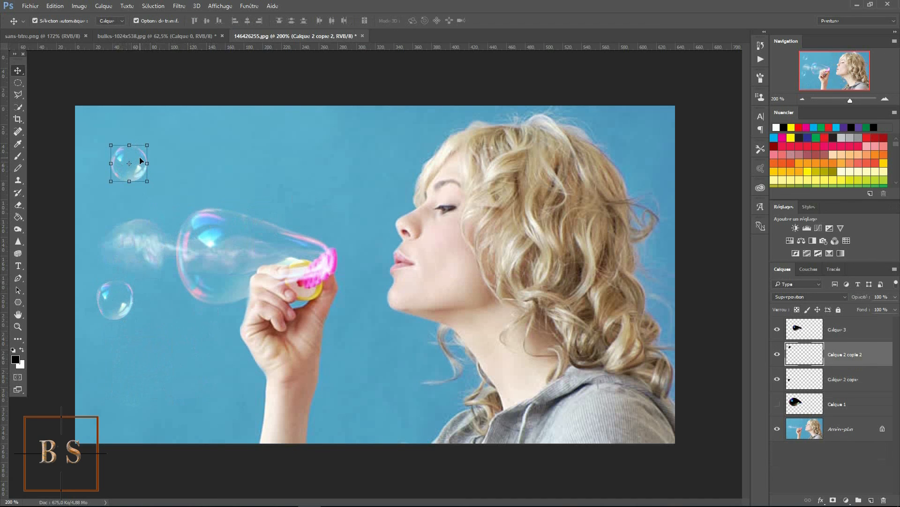
Duplicate the Calque 2 copie 2 bubble and place a much smaller copy just below the large bubble on the wand.
key("ctrl+j")
left_click_drag(141, 160, 182, 166)
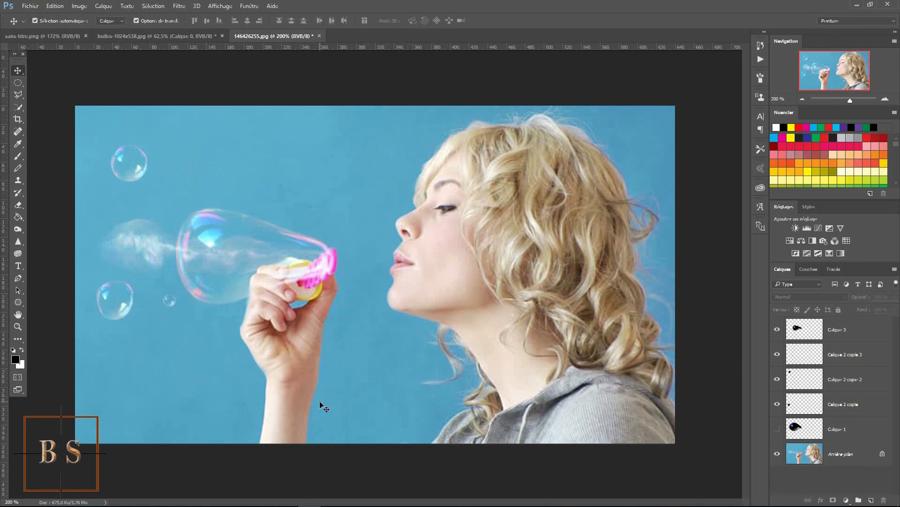